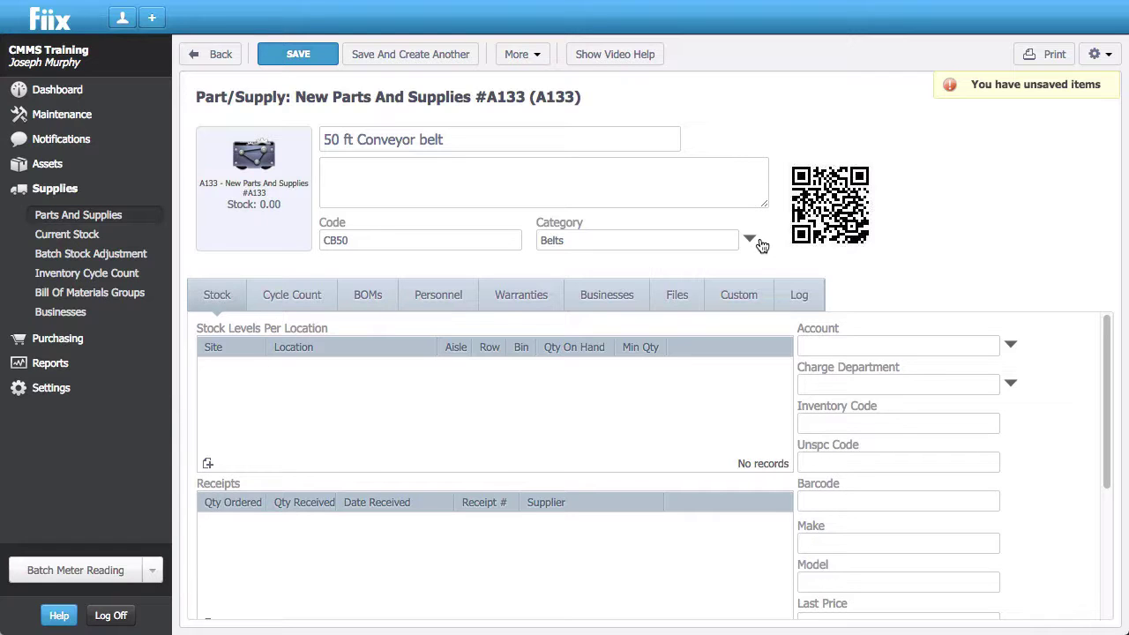
Assign the conveyor belt part to account (F1) Facilities and charge department (C2) Operations.
click(1010, 344)
click(639, 242)
click(1010, 383)
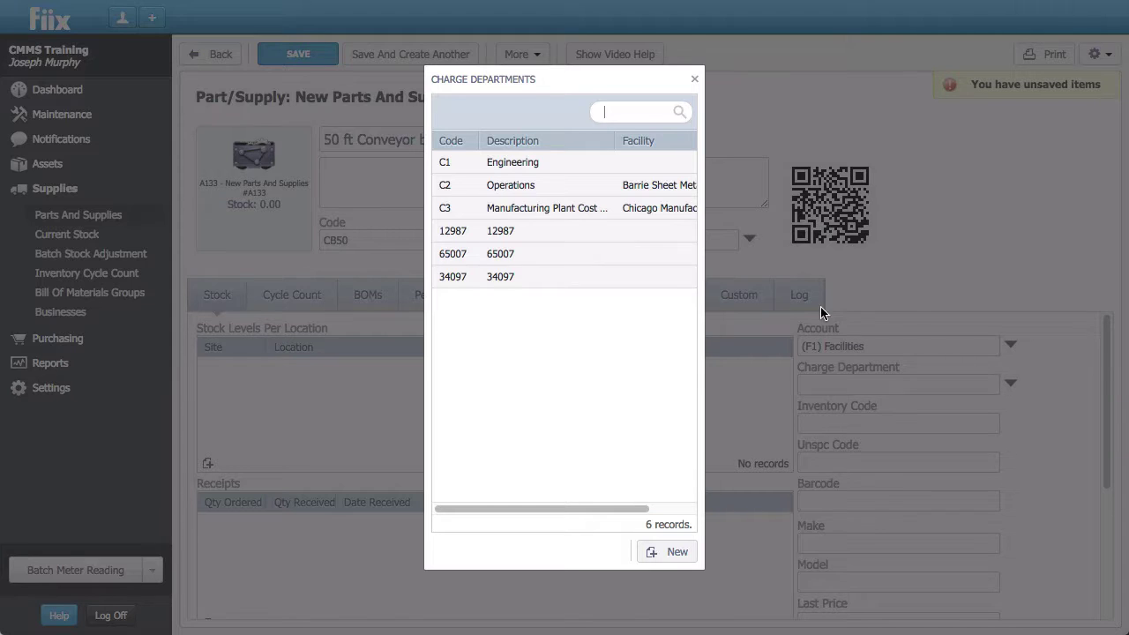
click(538, 189)
click(830, 424)
text(18461563)
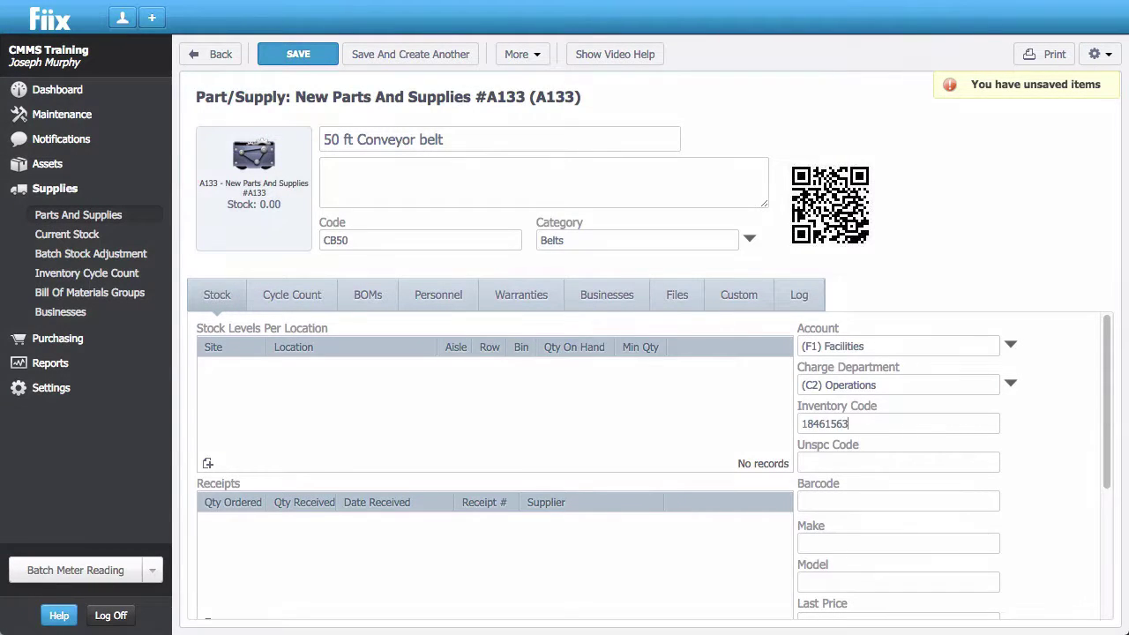
text(4826143)
text(123456)
text(78909)
text(8)
Set the part's make to Conv, its model to 50CB and its last price to 250.
click(816, 540)
text(Conv)
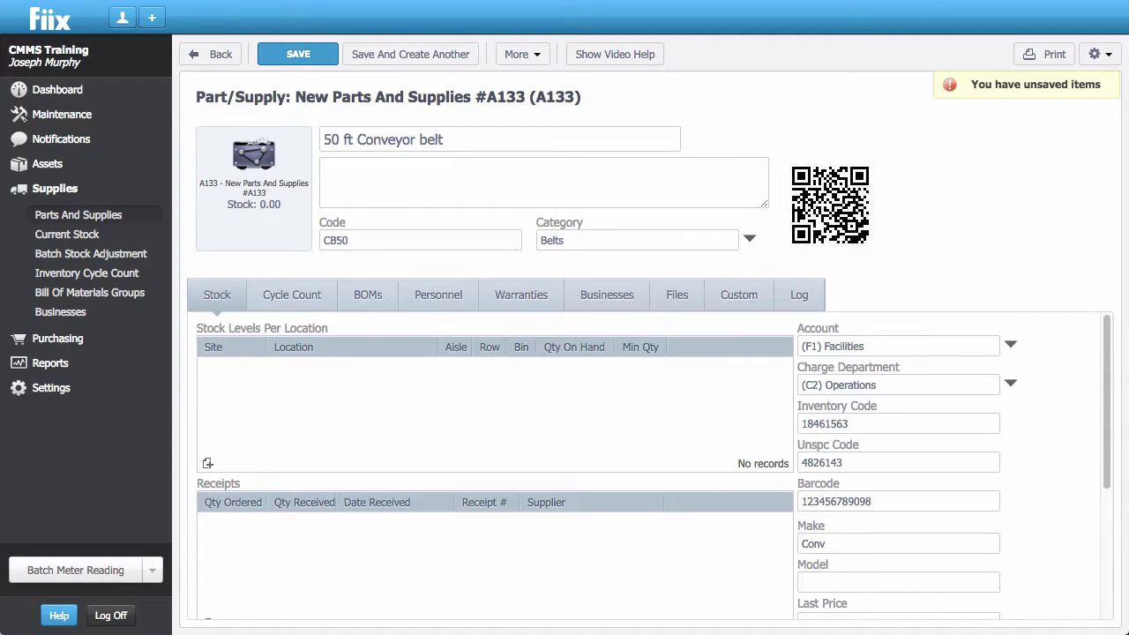
click(898, 582)
text(50CB)
scroll(850, 524, down, 1)
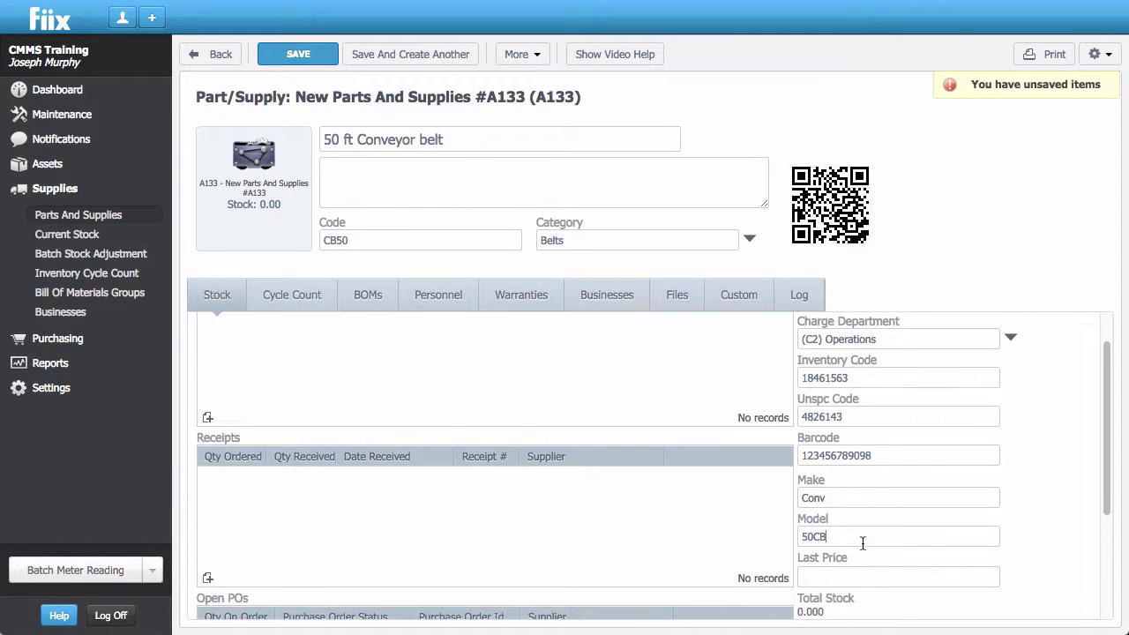
text(250)
Start a new stock level entry for the part with Ground Floor (A5) as its location.
scroll(687, 471, up, 1)
scroll(609, 441, up, 2)
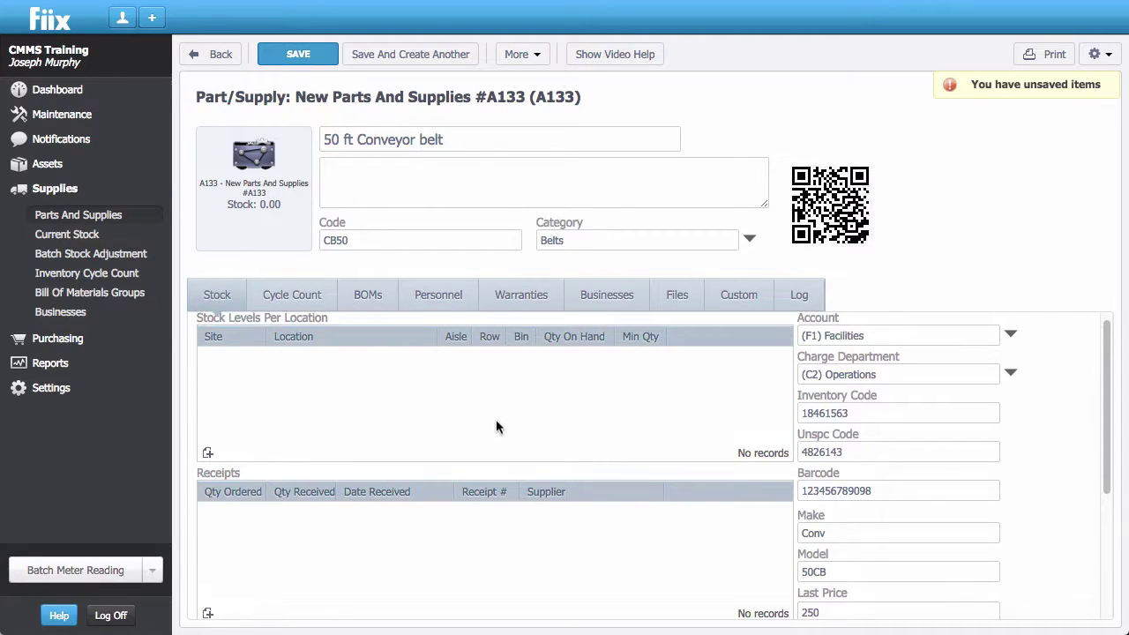
click(208, 447)
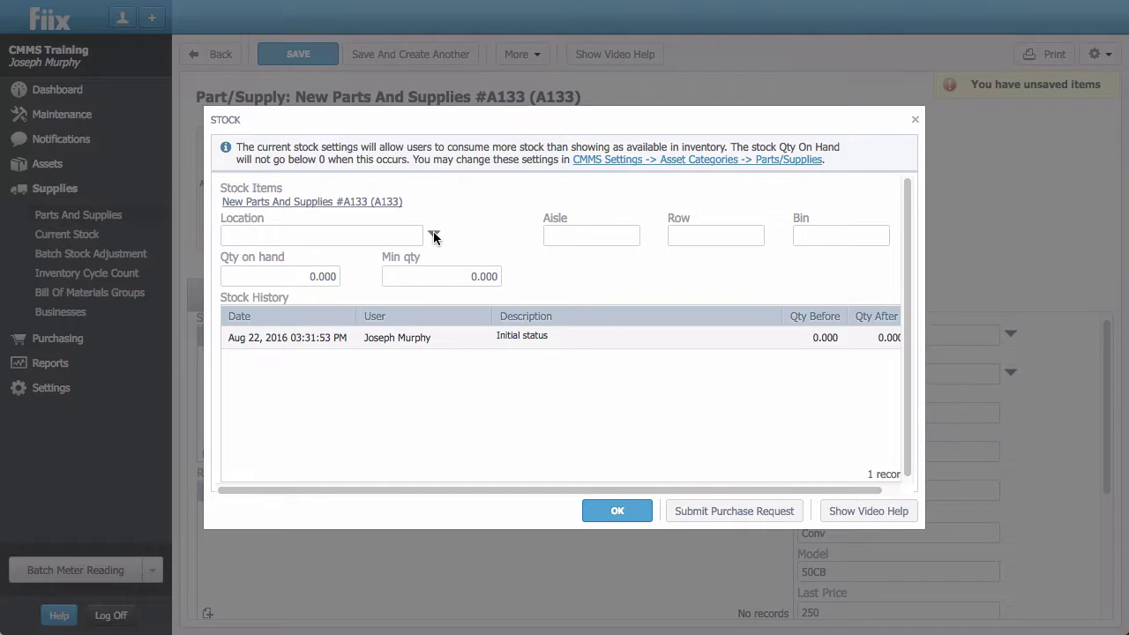
click(433, 233)
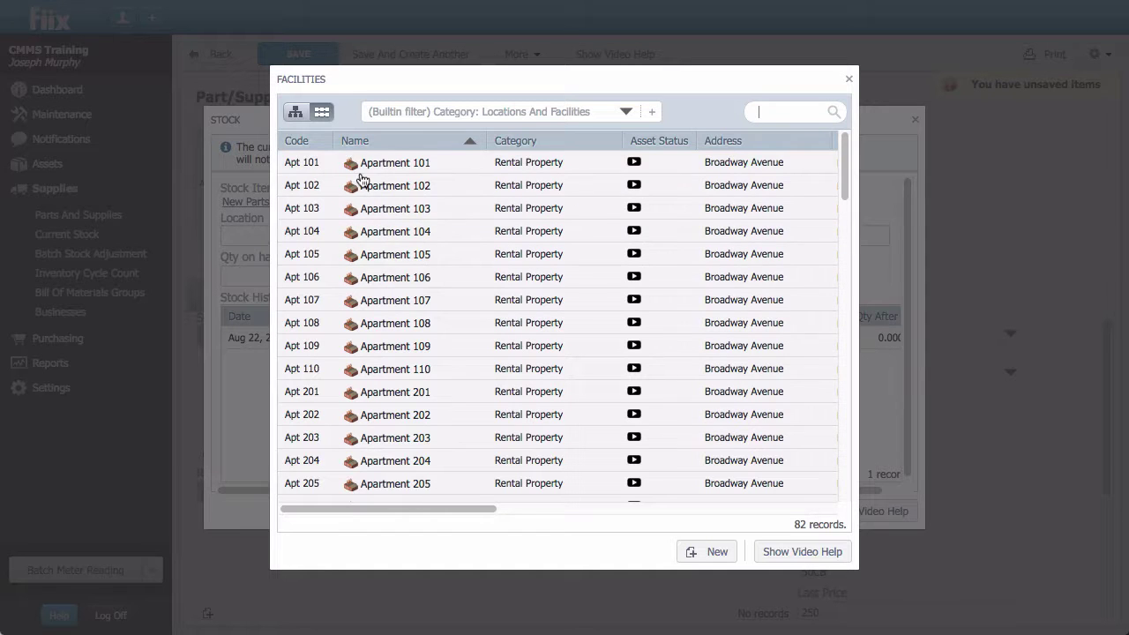
scroll(371, 321, down, 10)
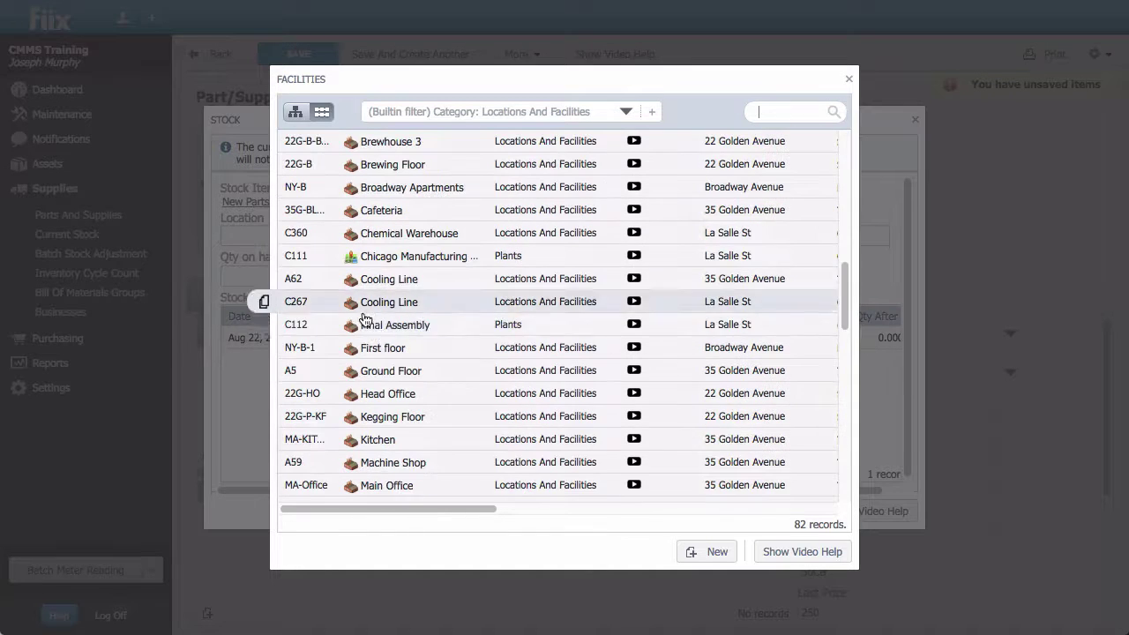
click(372, 364)
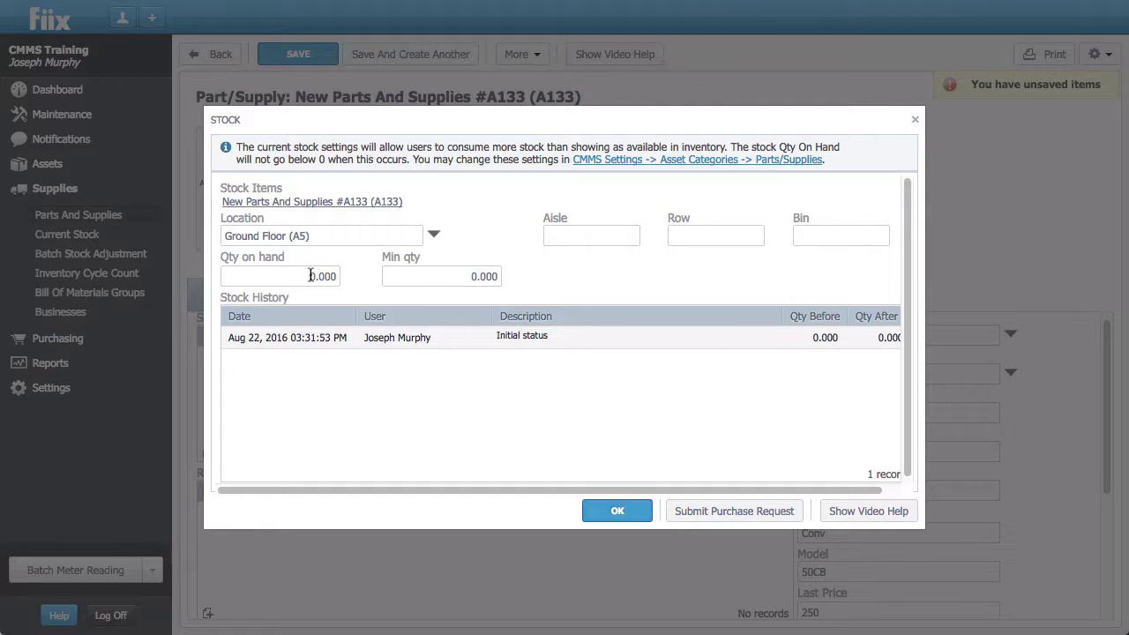
Set the stock position to aisle 1, row 2 and bin B.
click(591, 233)
text(1)
key(Tab)
text(2)
key(Tab)
text(B)
Set the quantity on hand to 50 and the minimum quantity to 20, and accept the stock entry.
drag(298, 271, 365, 279)
text(50)
key(Tab)
text(20)
click(602, 509)
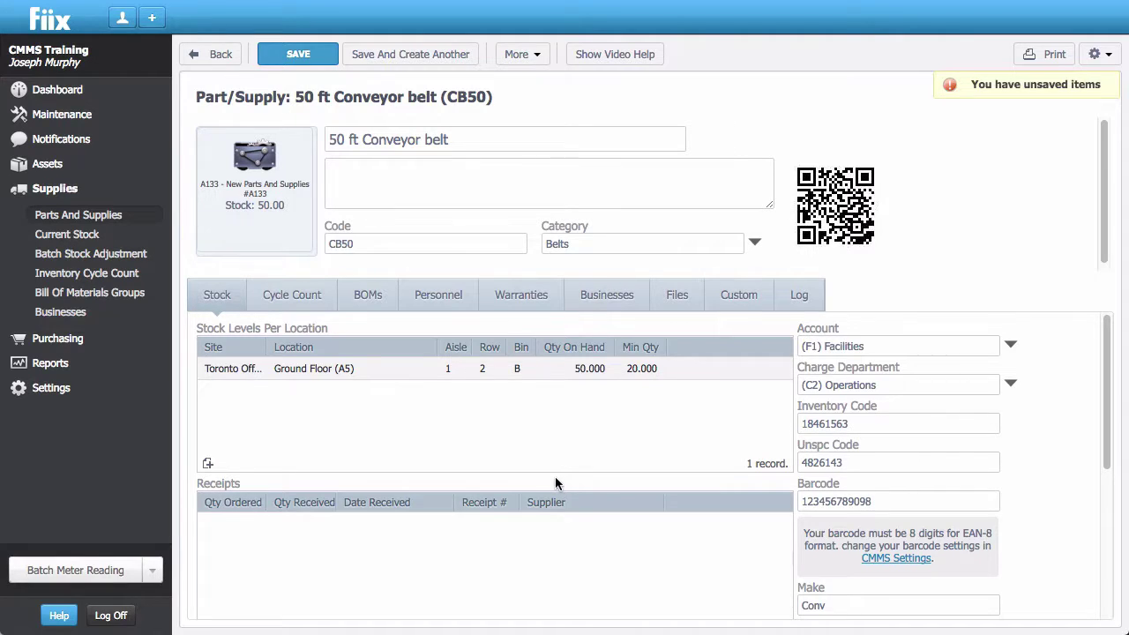
scroll(555, 476, down, 2)
scroll(555, 482, down, 1)
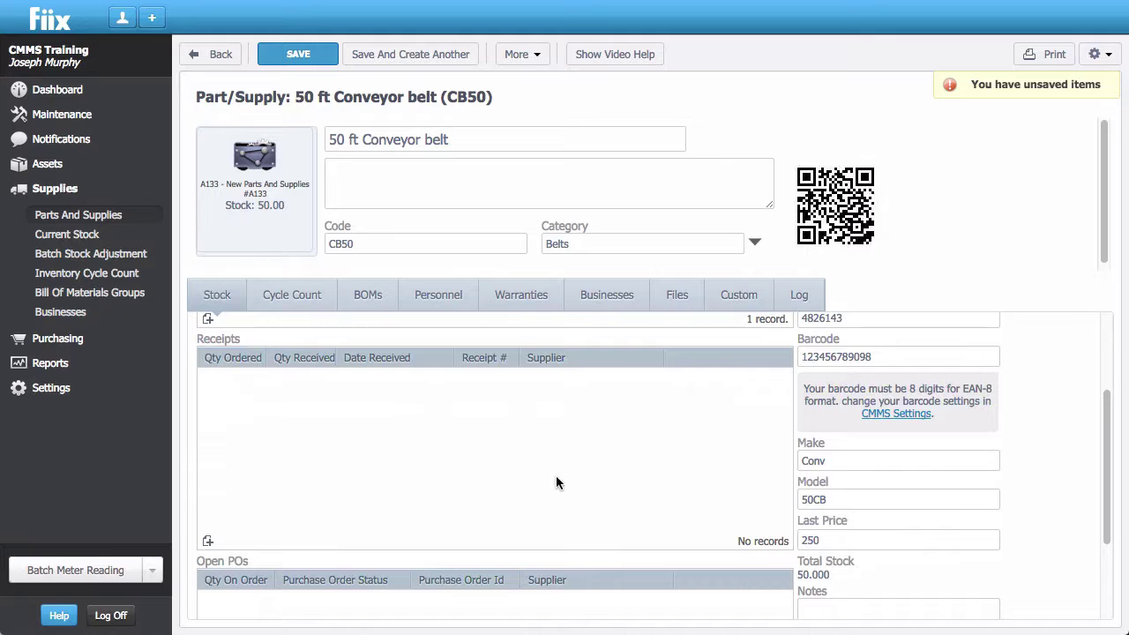
scroll(556, 483, up, 3)
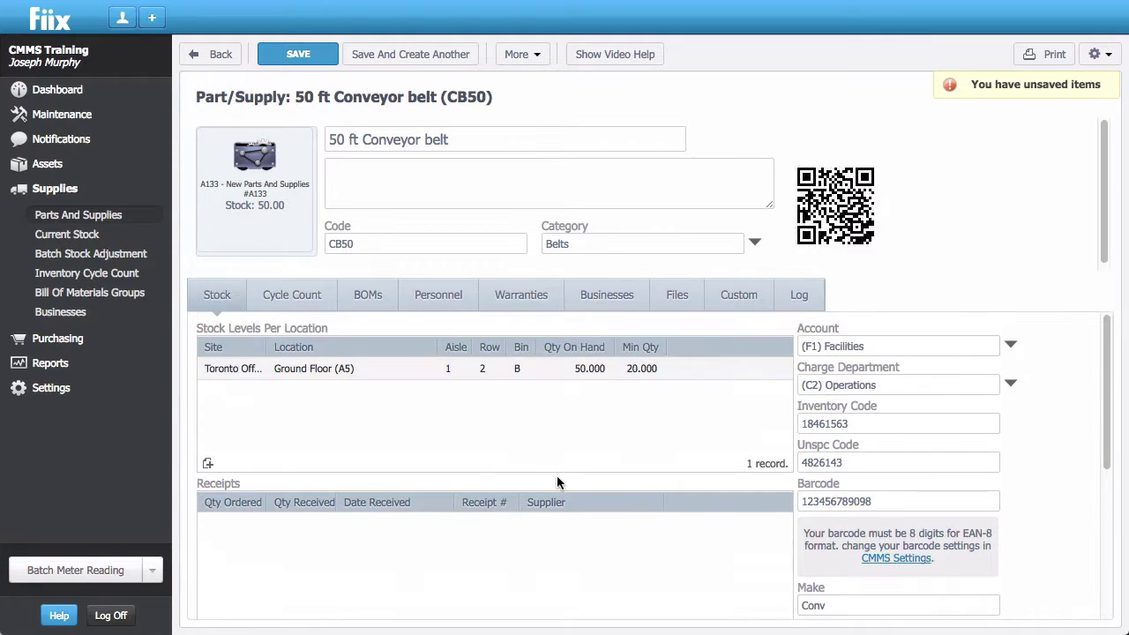
Associate the assets Conveyor 2 (BF-C2), Conveyor 3 (BF-C3) and Conveyor 4 (BF-C4) with the part in its BOMs.
click(381, 306)
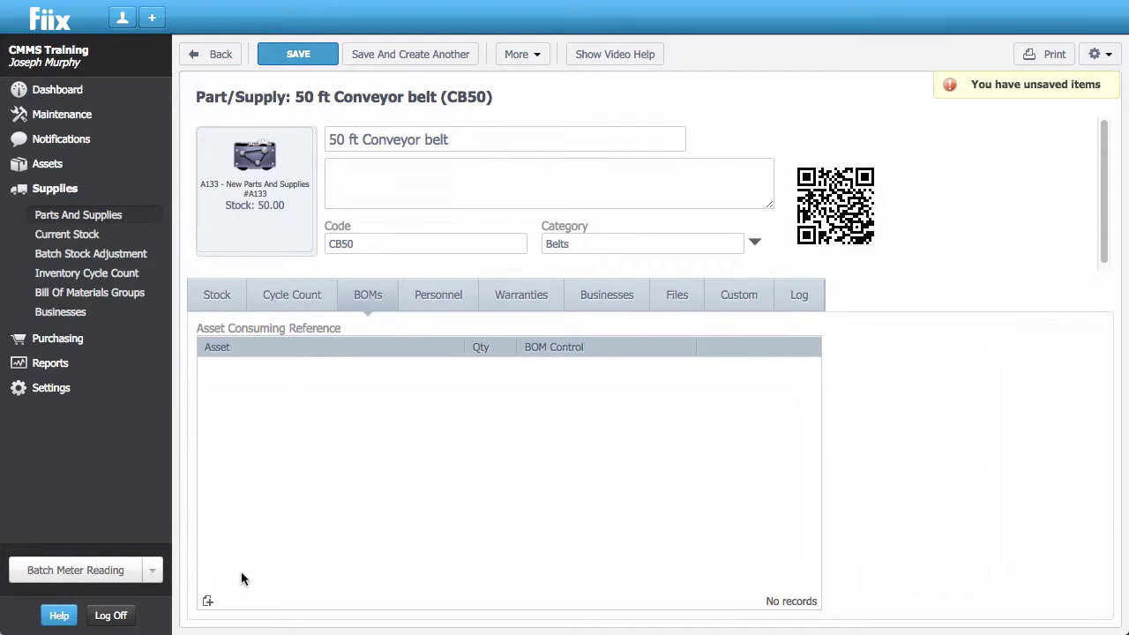
click(210, 603)
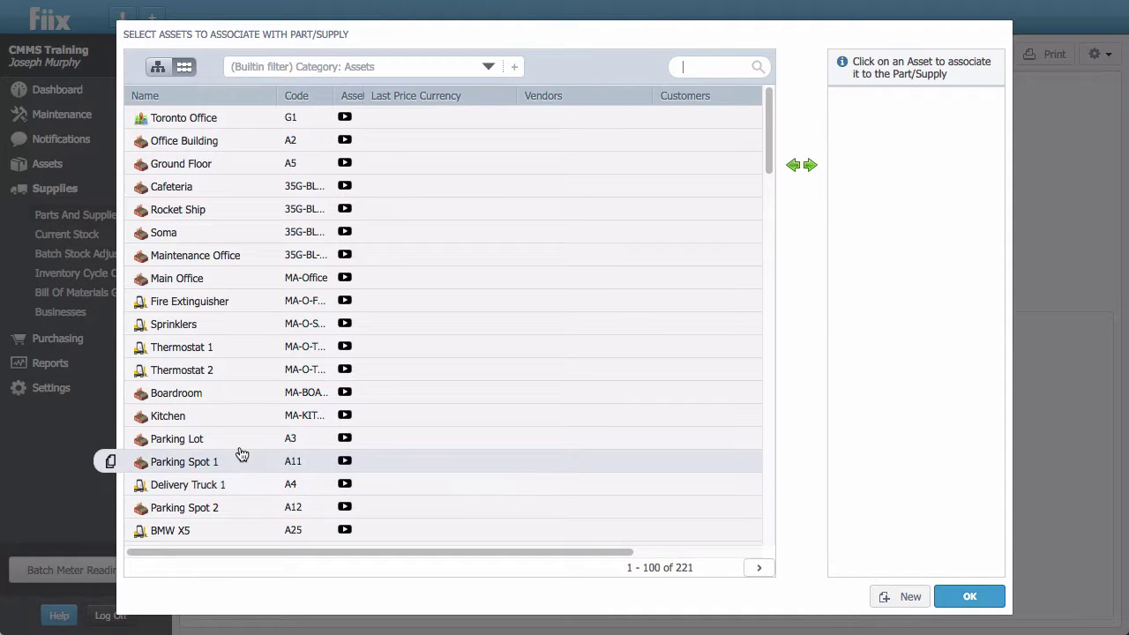
text(con)
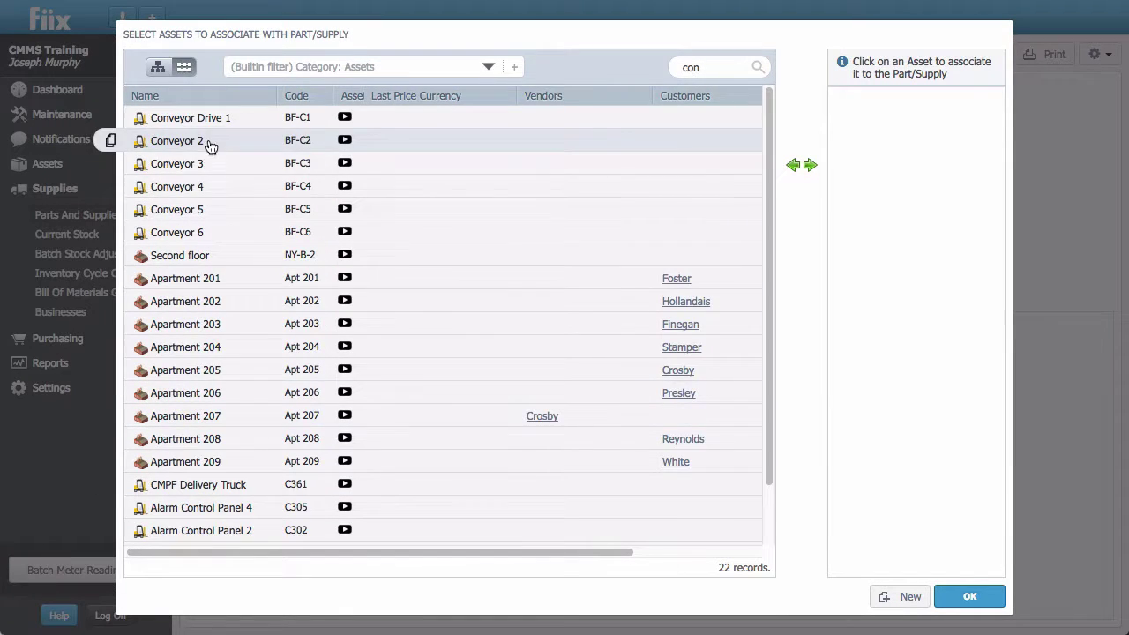
click(211, 144)
click(209, 167)
click(221, 189)
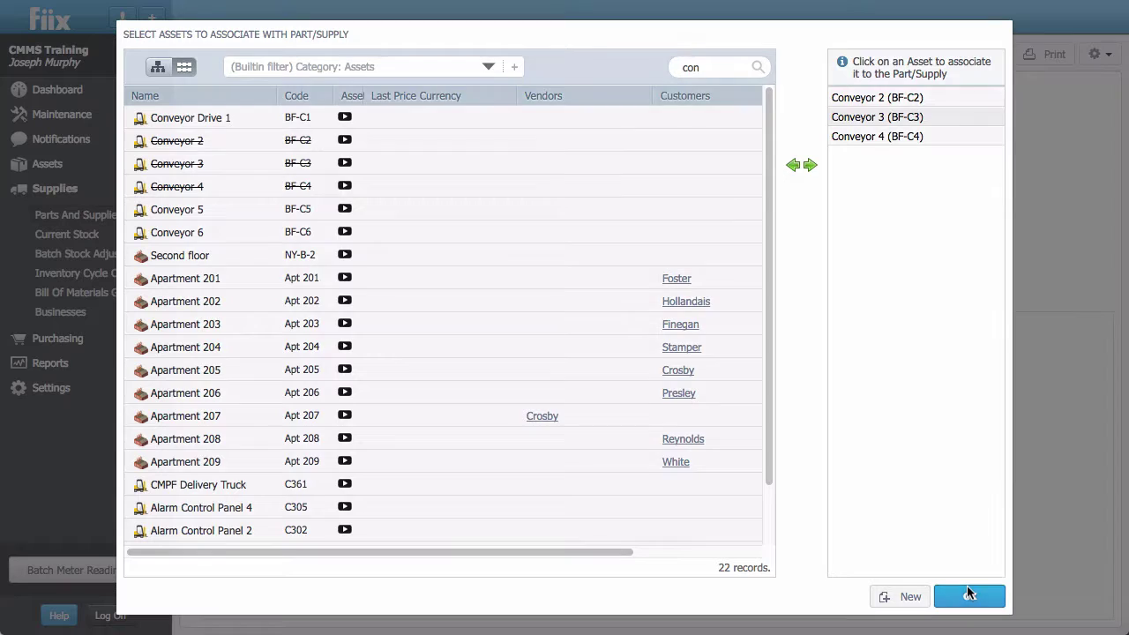
click(970, 594)
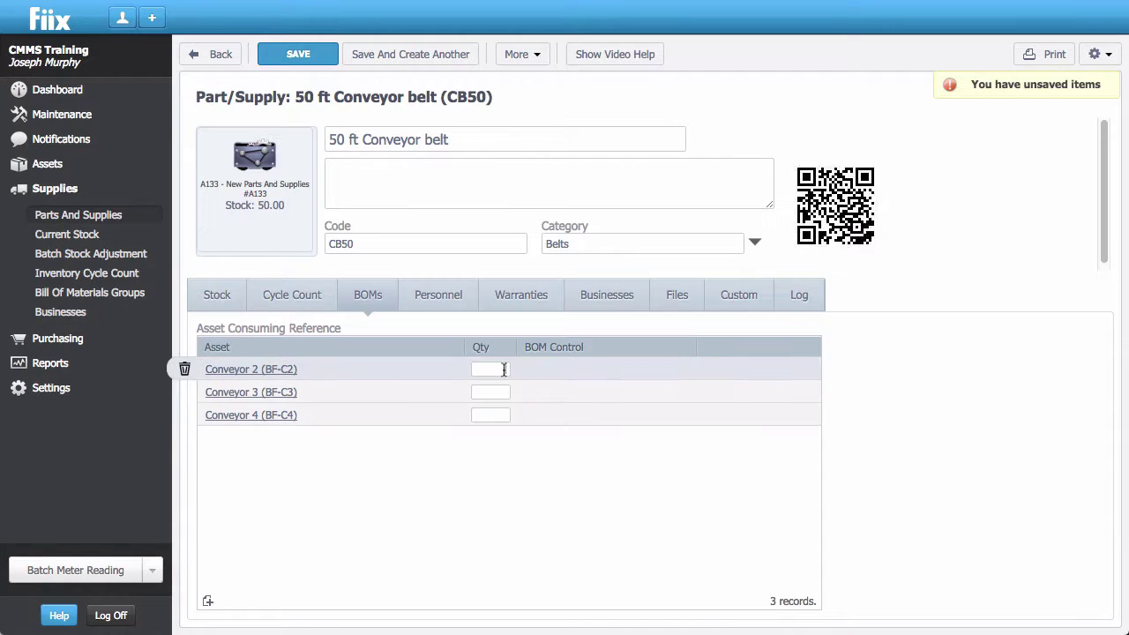
Set the BOM quantity to 1 for each of Conveyor 2, Conveyor 3 and Conveyor 4.
click(505, 369)
text(1)
click(499, 391)
text(1)
click(499, 415)
text(1)
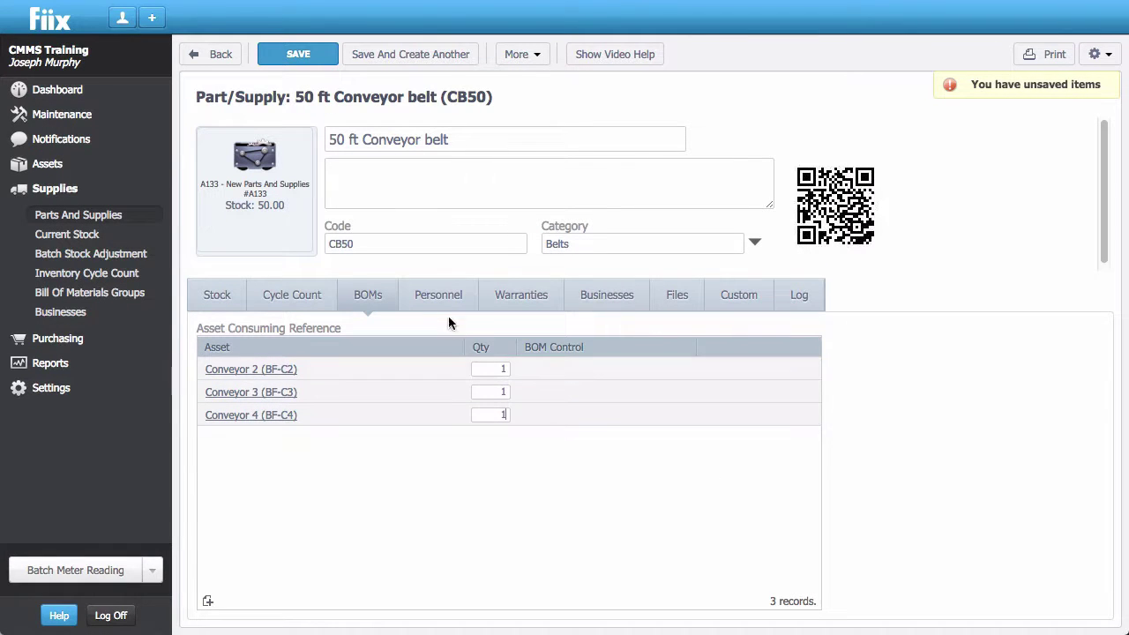
Add an individual user from the Technicians group to the part's personnel.
click(445, 295)
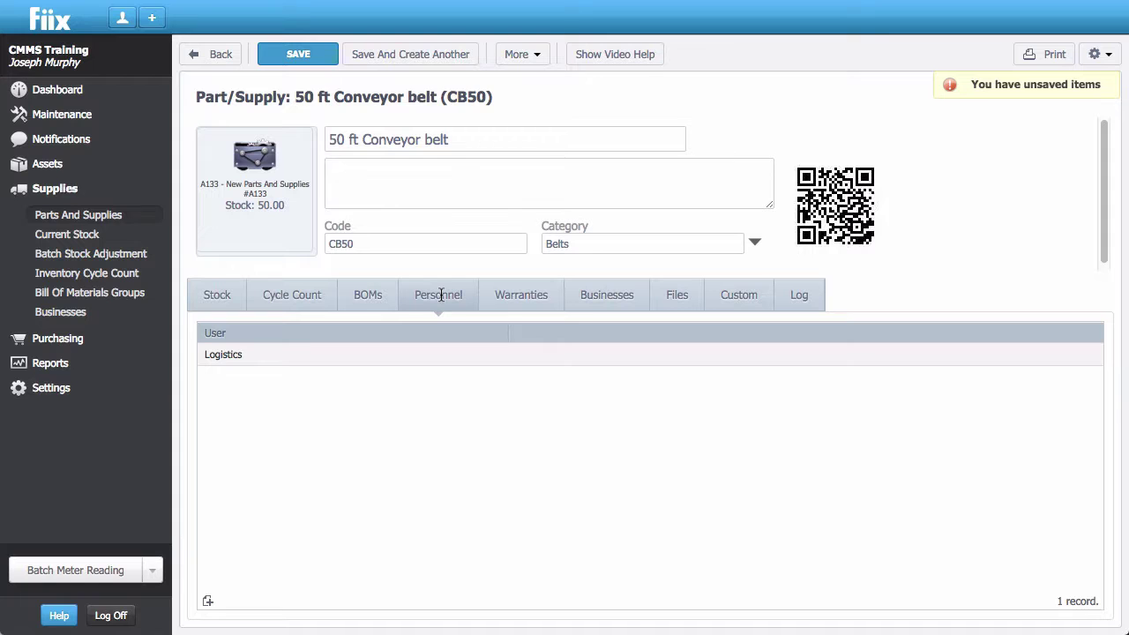
click(208, 600)
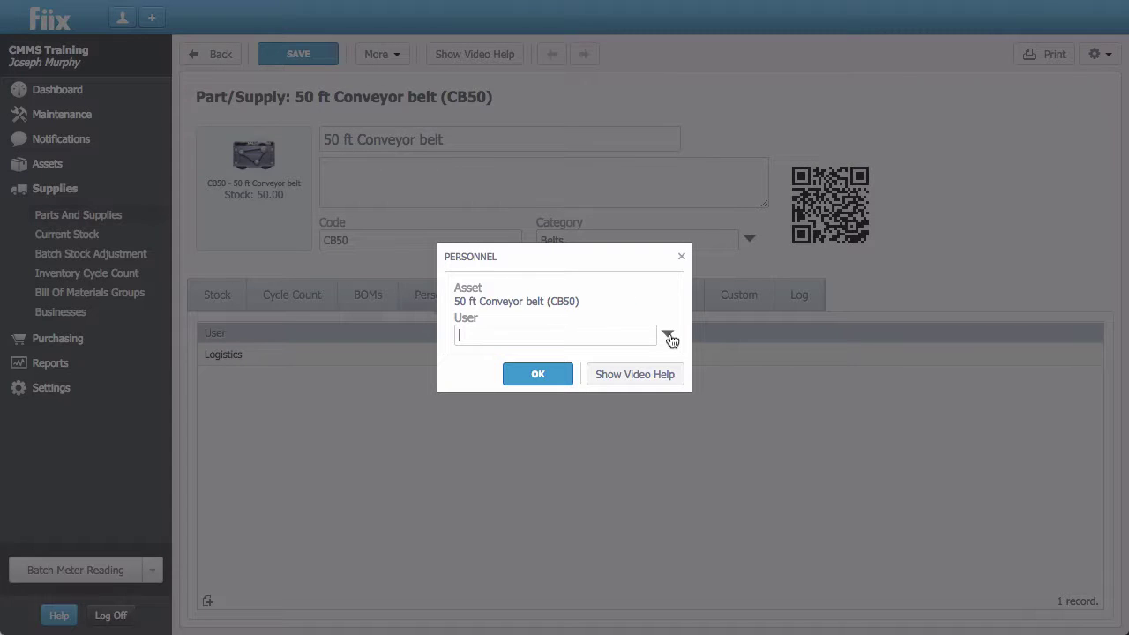
click(668, 337)
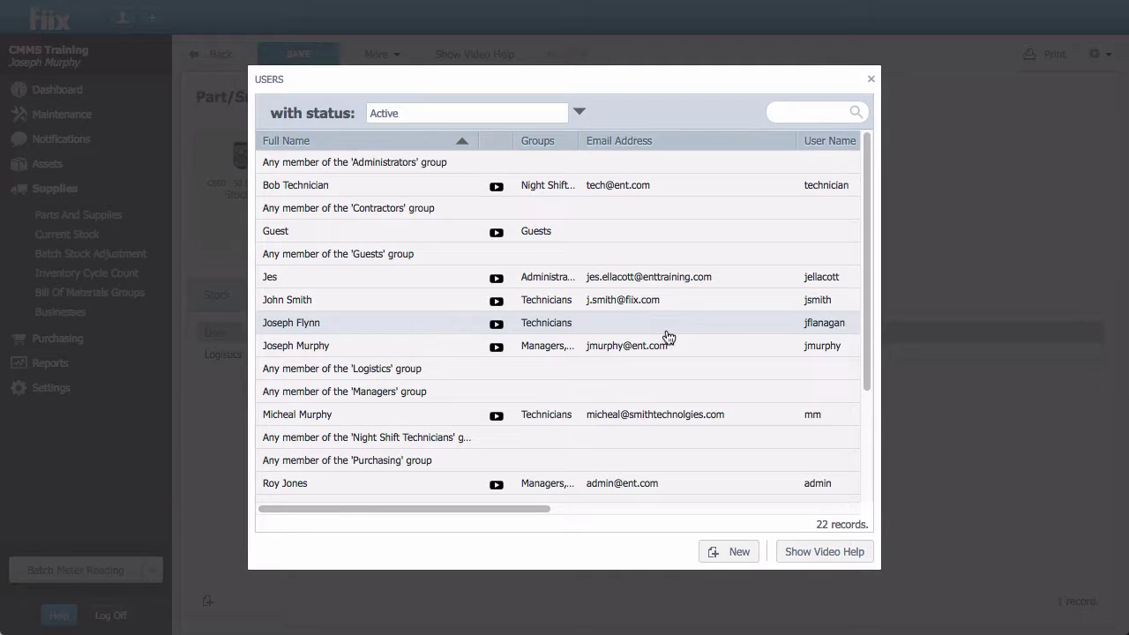
scroll(436, 432, down, 2)
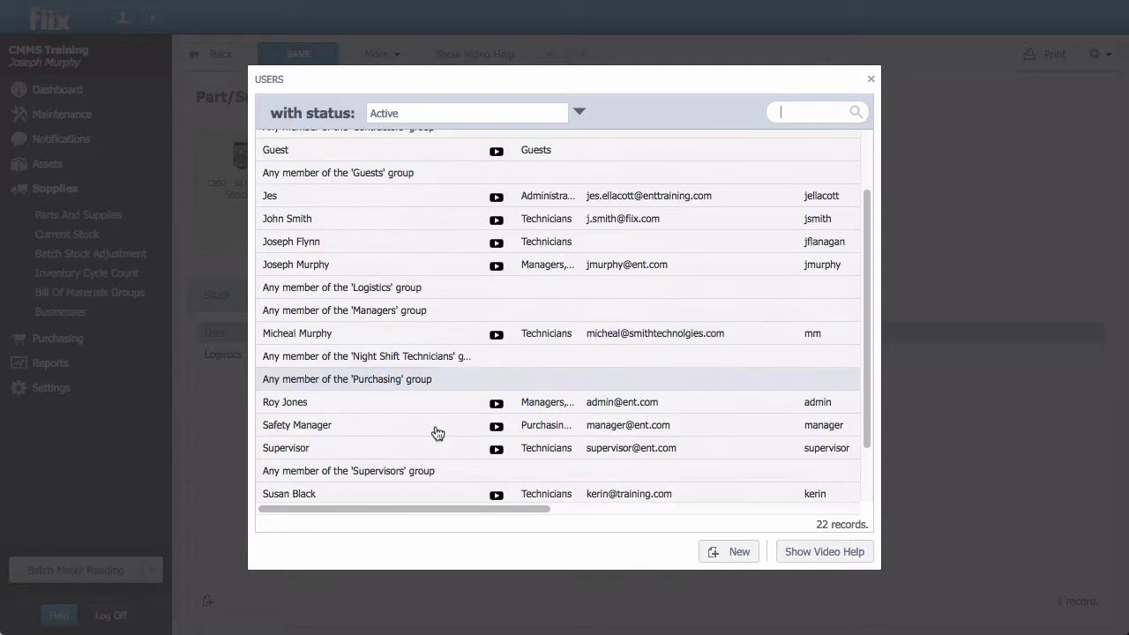
scroll(437, 432, down, 2)
click(352, 430)
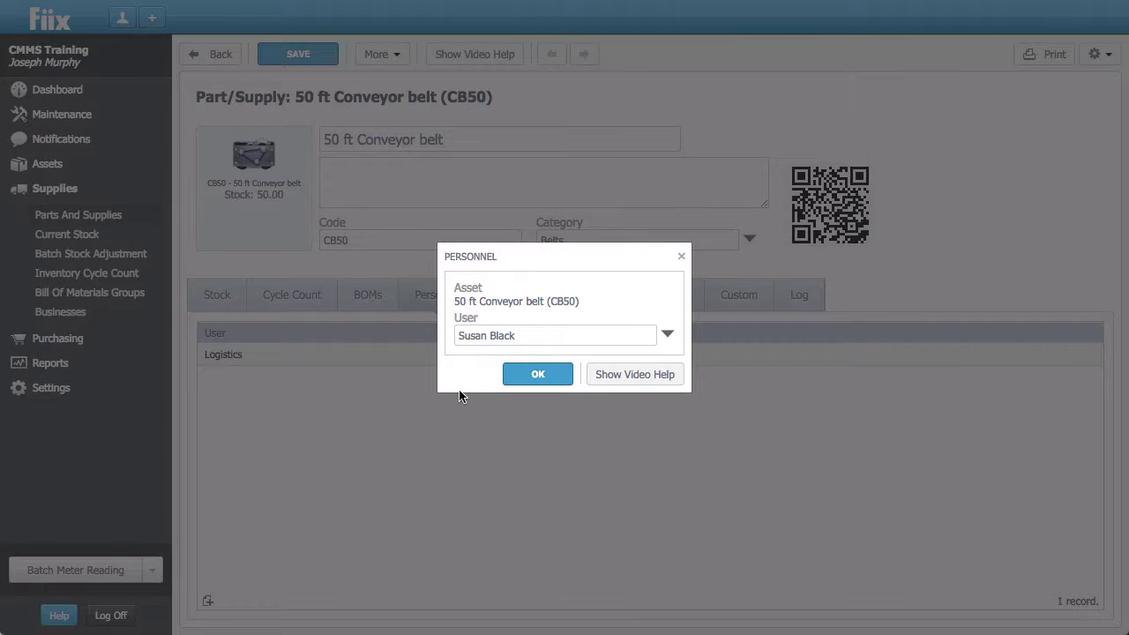
click(518, 373)
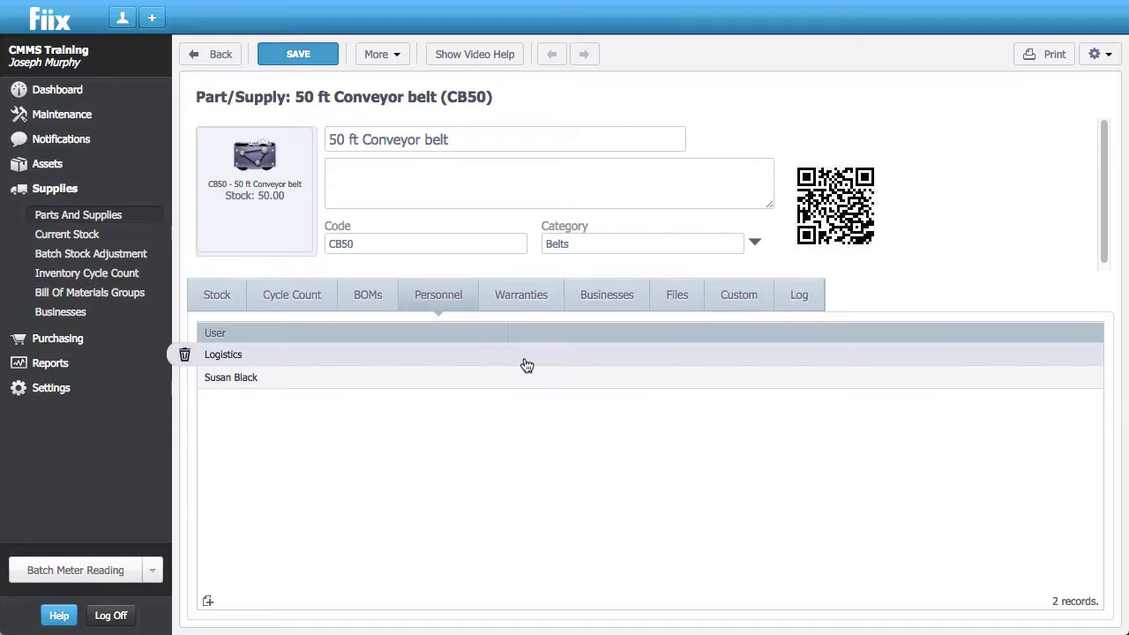
Add Acme Supplies to the part's businesses with business type Supplier and supplier part number 1744512.
click(582, 298)
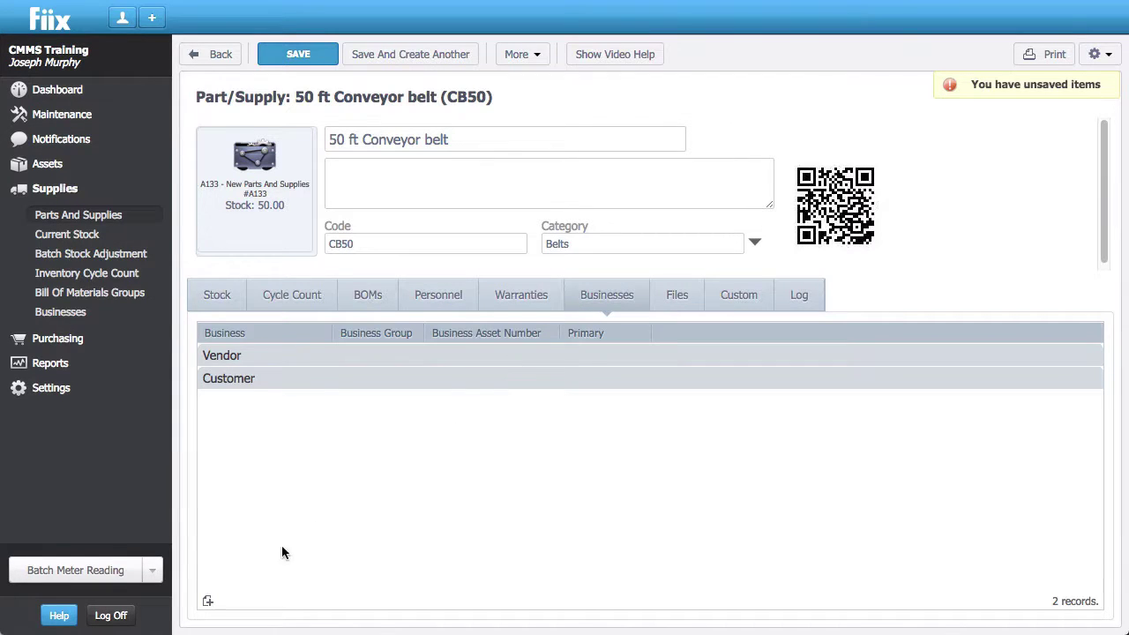
click(210, 603)
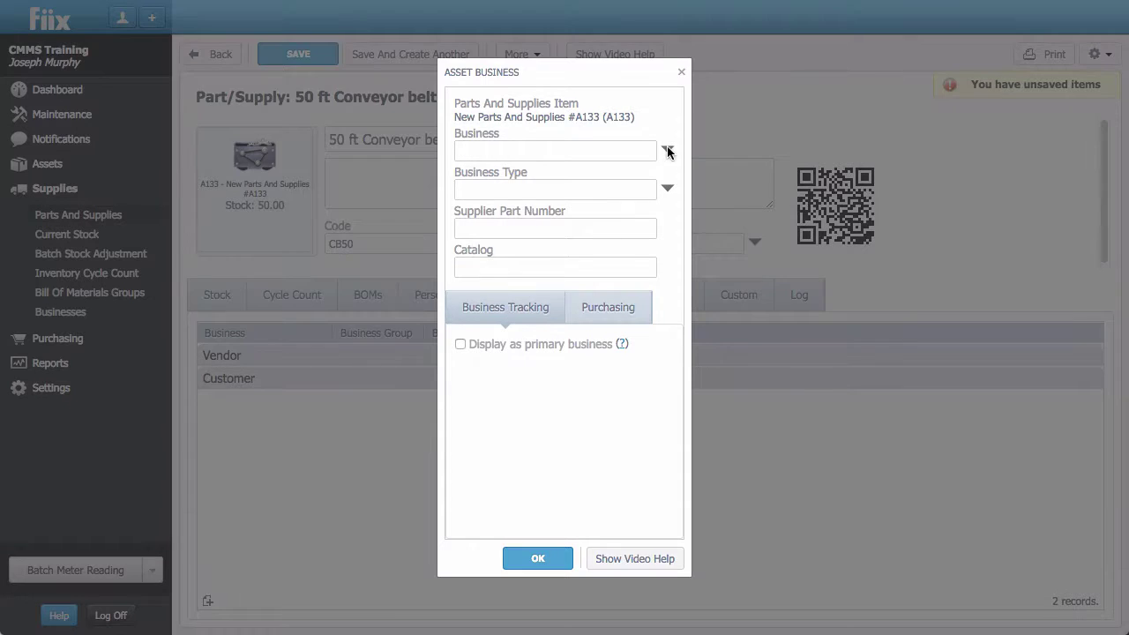
click(668, 151)
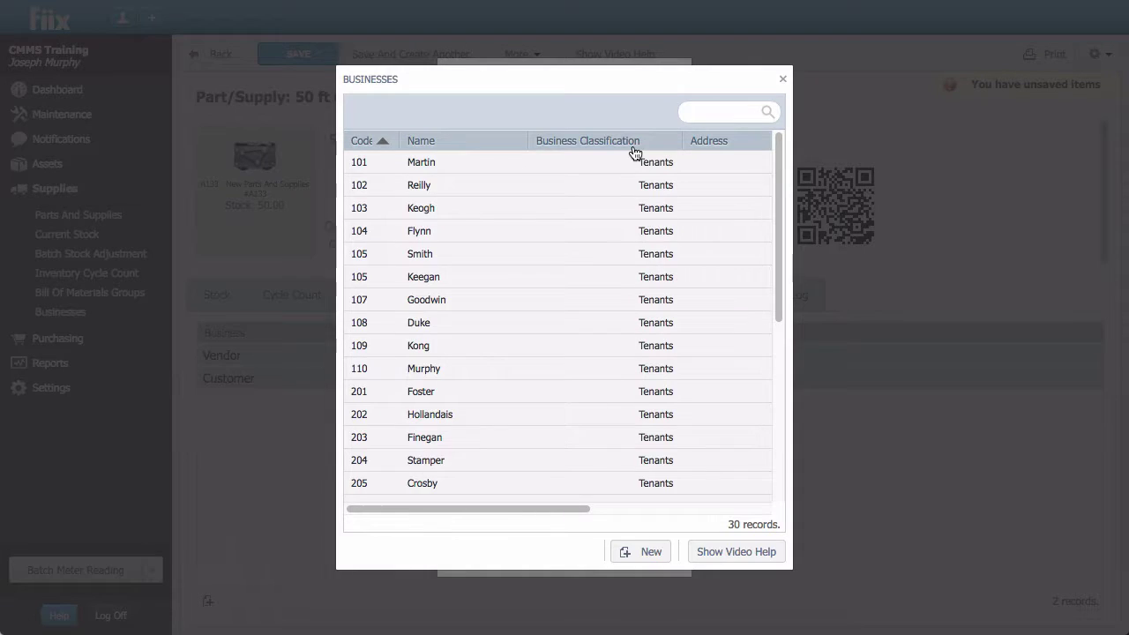
text(acme)
double_click(566, 158)
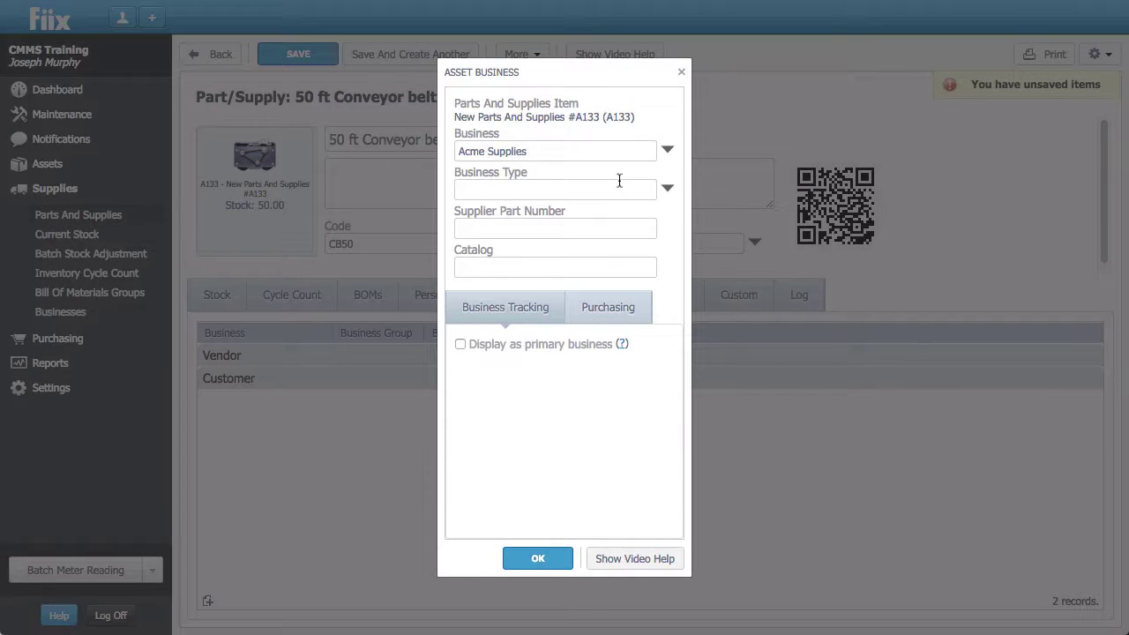
click(668, 188)
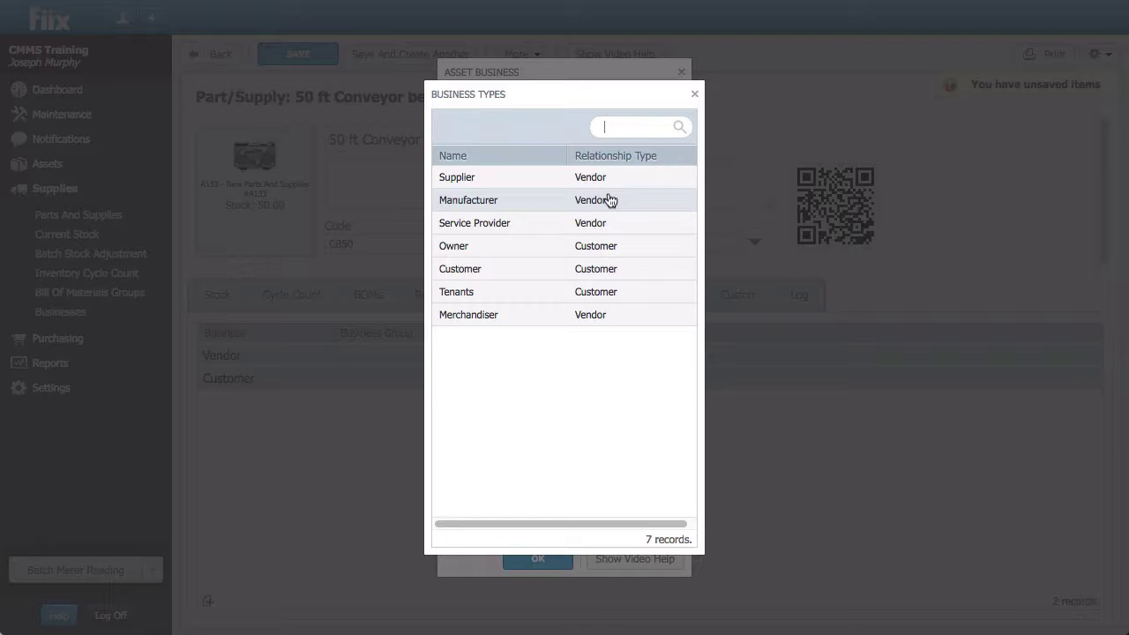
double_click(547, 178)
text(1744512)
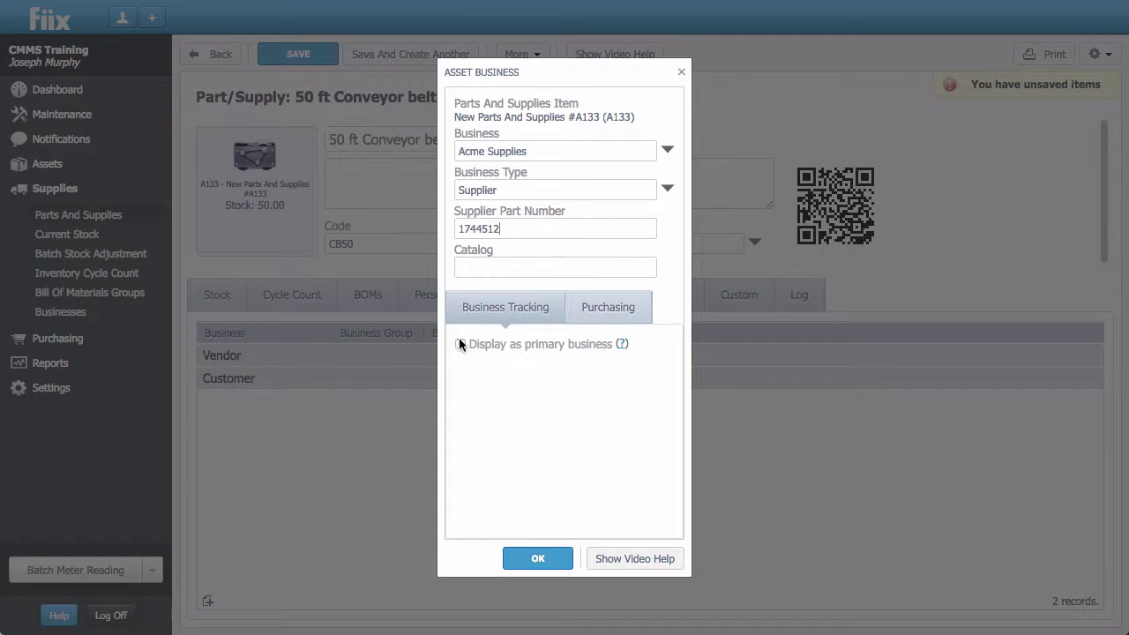
Make the supplier the preferred vendor with low-stock RFQs and stock location shipment address, reorder quantity 12 and 7 delivery days, and save the part.
click(627, 317)
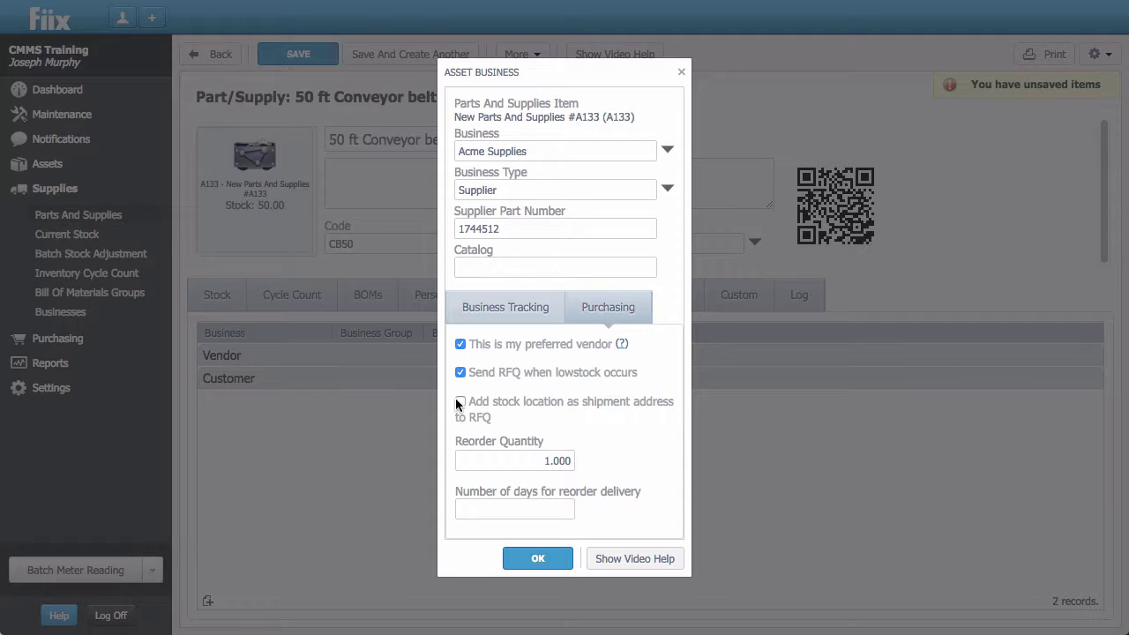
click(460, 402)
drag(519, 456, 608, 464)
text(12)
click(564, 505)
text(7)
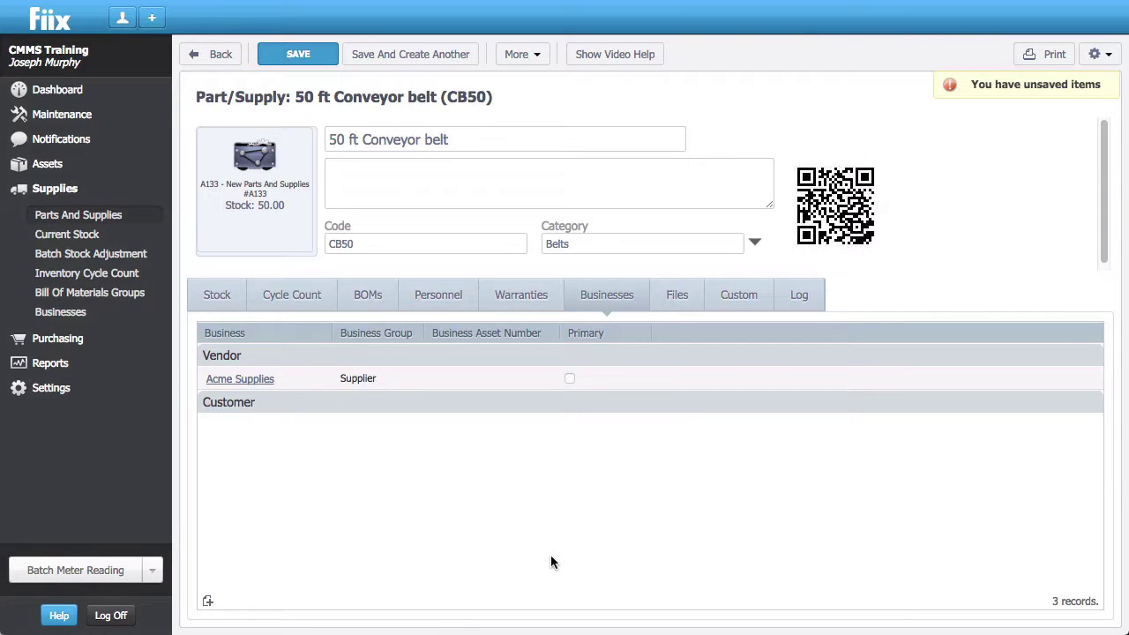
click(300, 55)
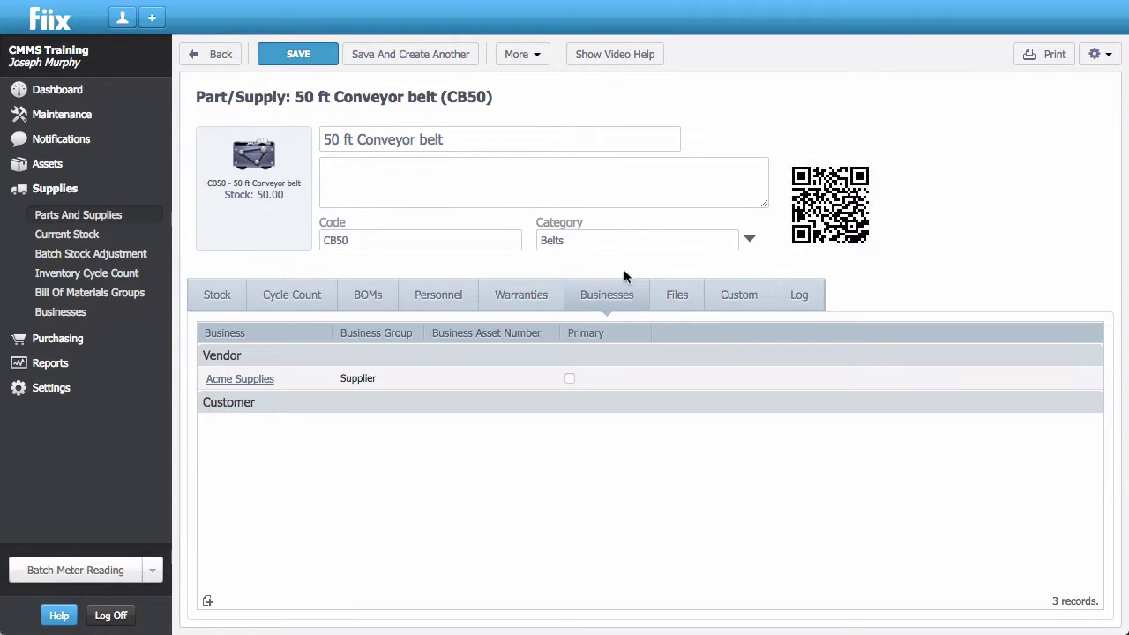
Attach the image conveyor.jpeg to the part's files and open its work order log.
click(672, 295)
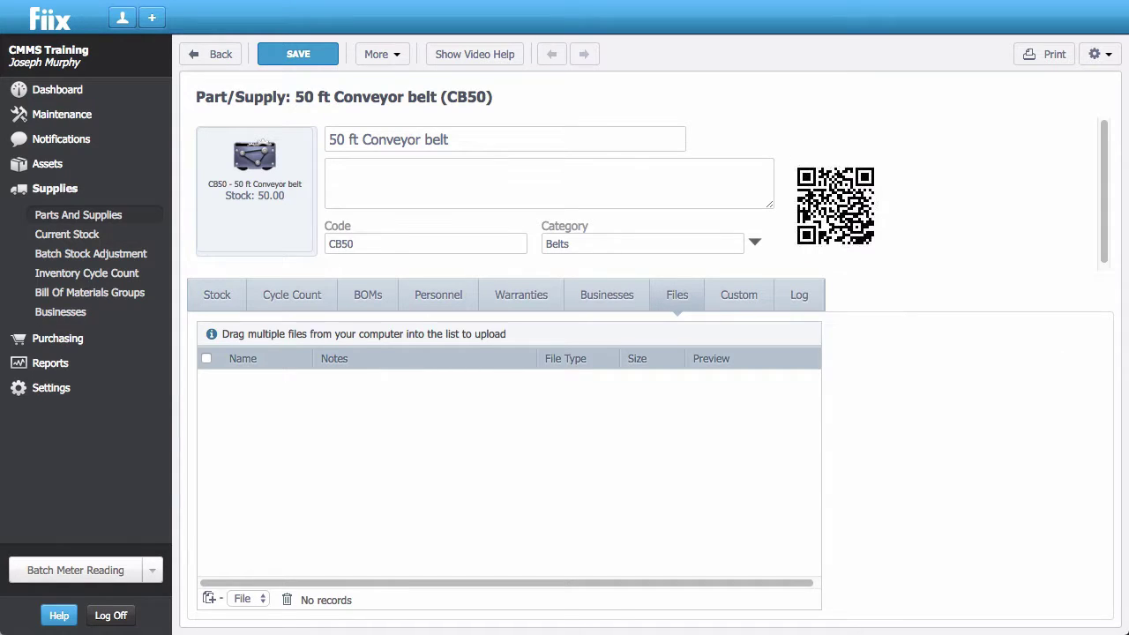
drag(1128, 399, 452, 399)
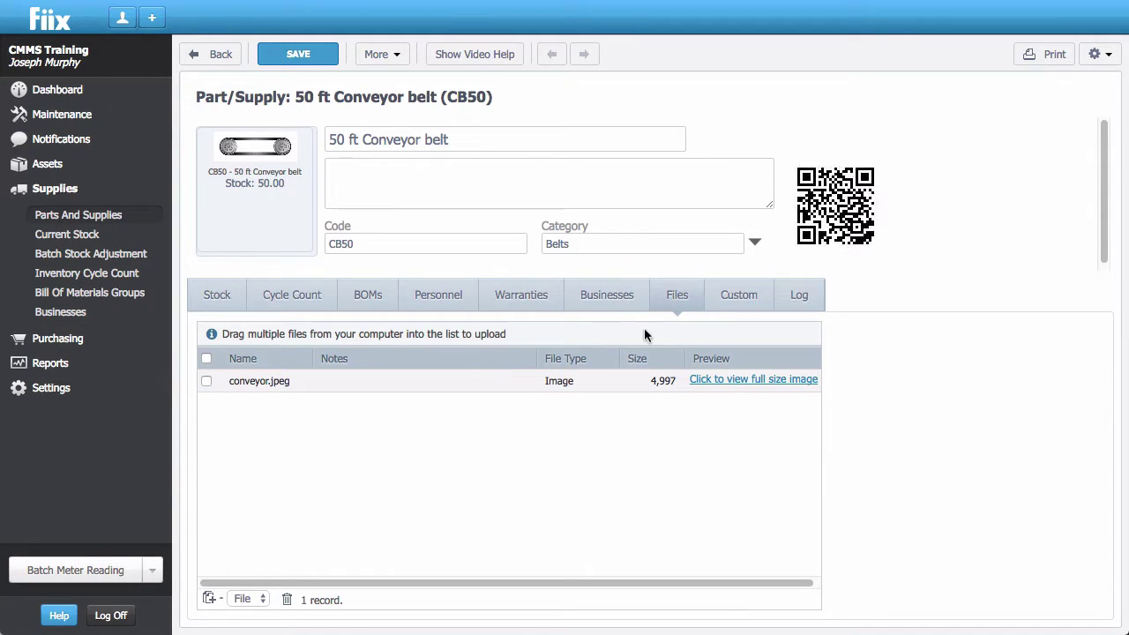
click(790, 301)
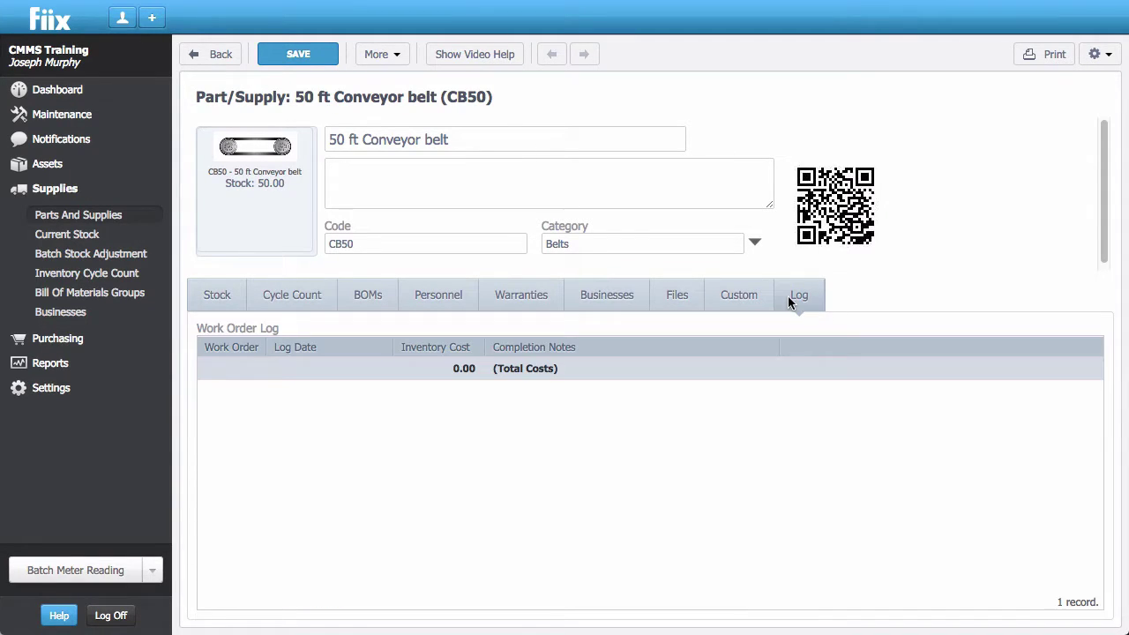